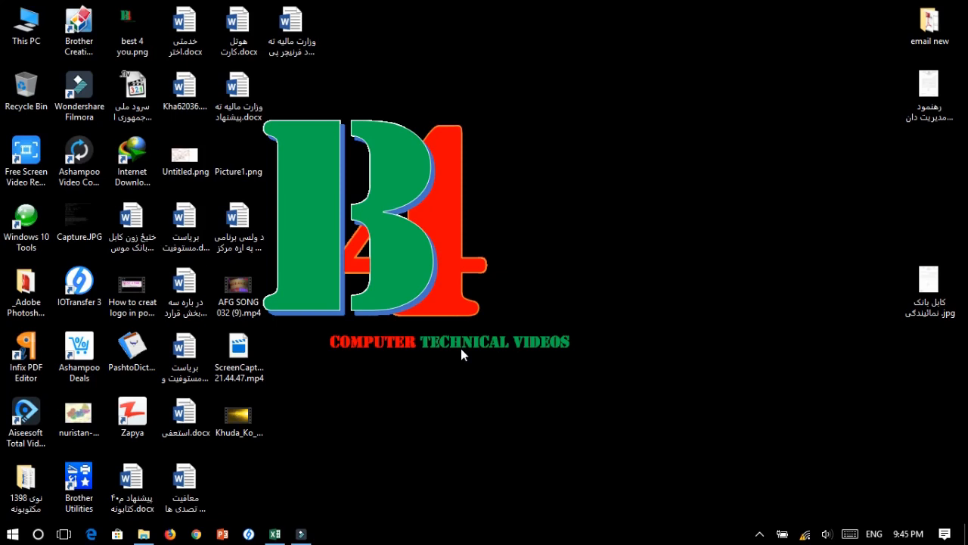
Switch to the Excel workbook Book1 and examine the quantities and unit prices in the first item rows.
click(275, 533)
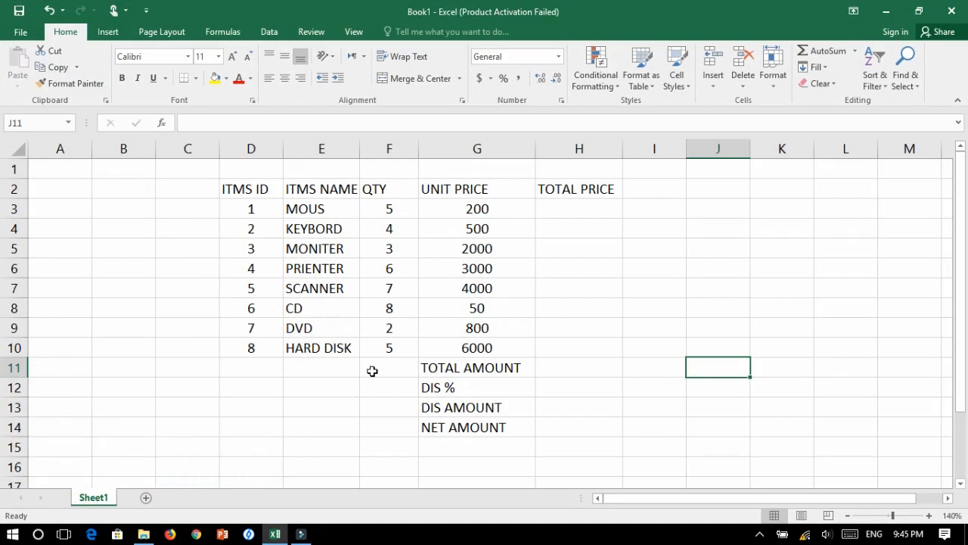
click(390, 208)
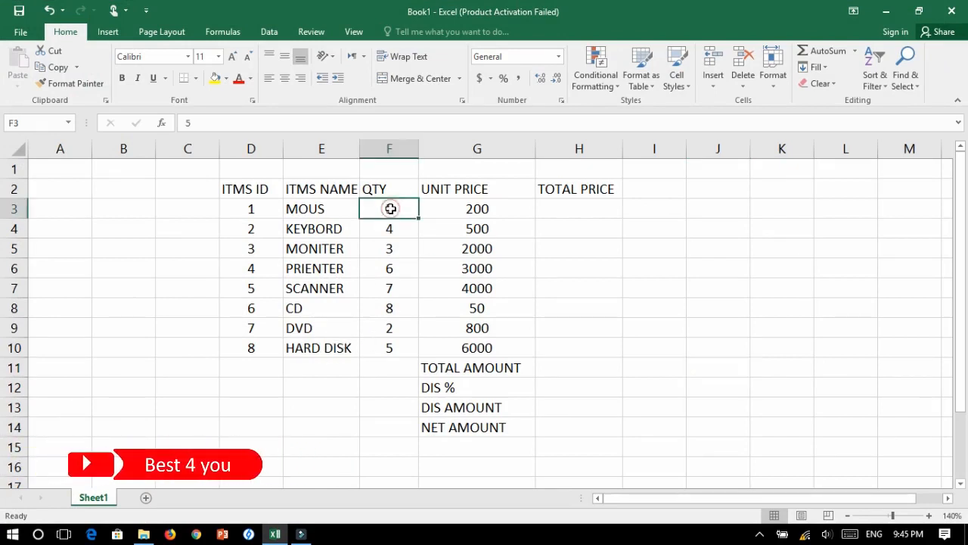
click(304, 206)
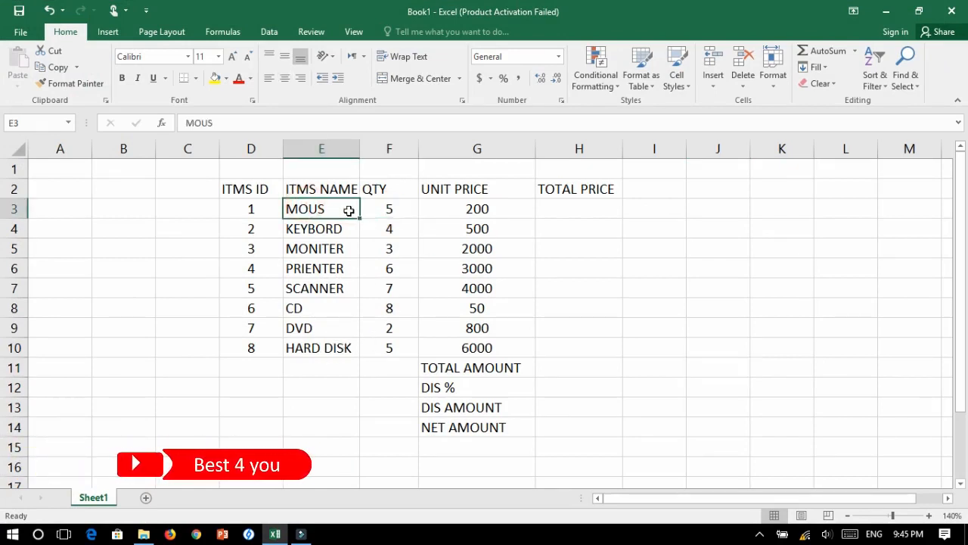
click(391, 209)
click(470, 208)
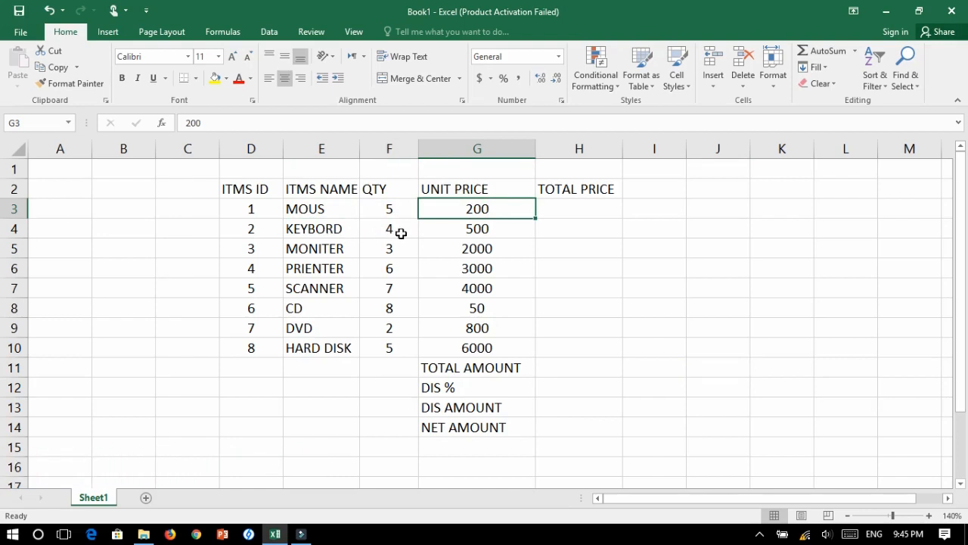
click(478, 232)
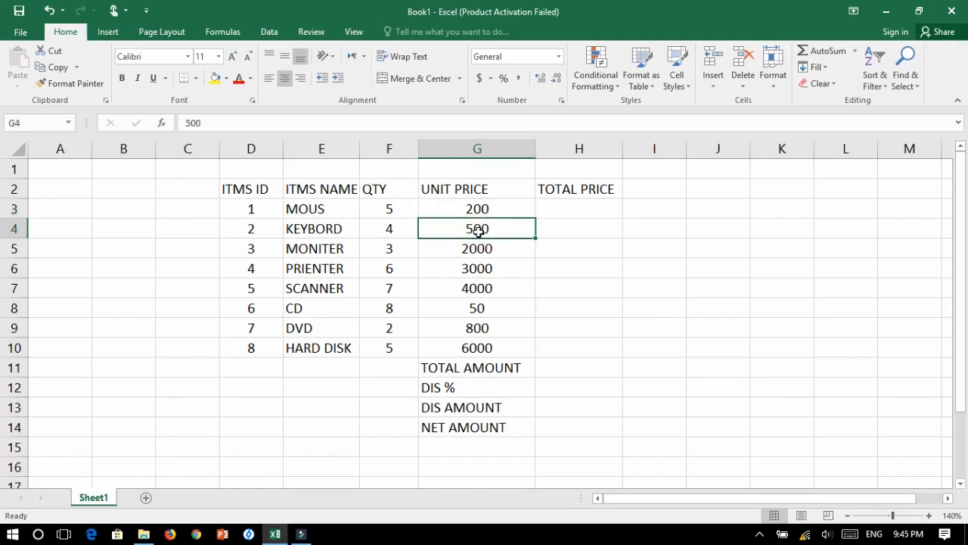
Calculate the total price of the MOUS item in H3 with the formula =F3*G3.
click(565, 205)
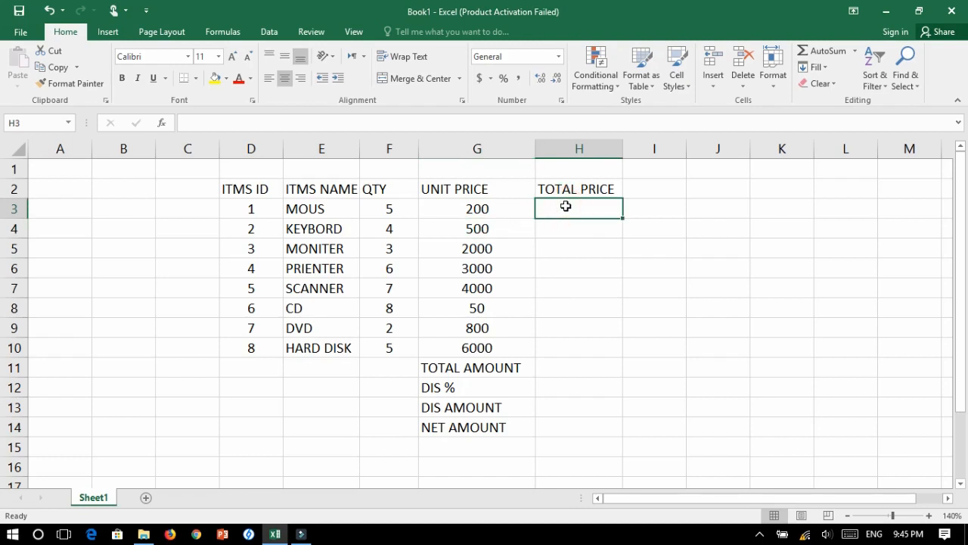
text(=)
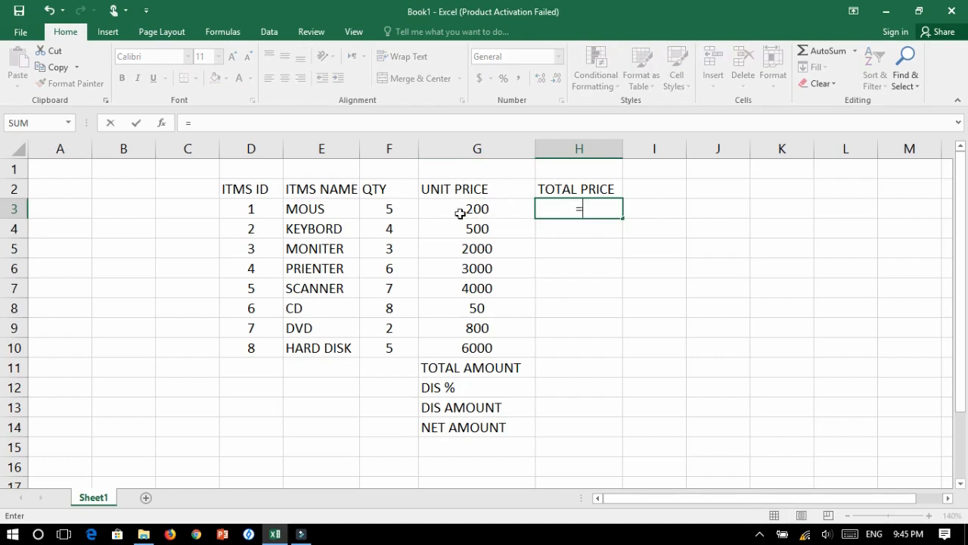
click(389, 208)
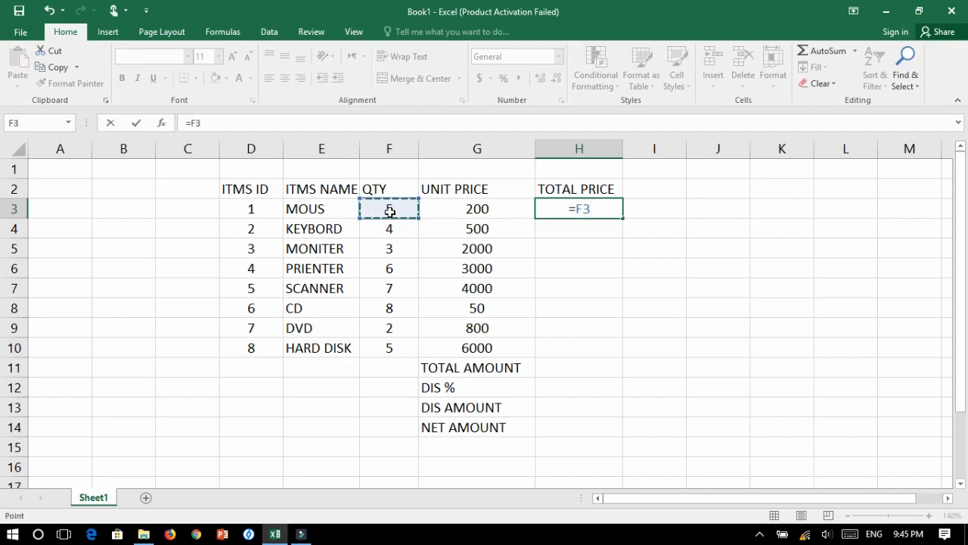
text(*)
click(477, 208)
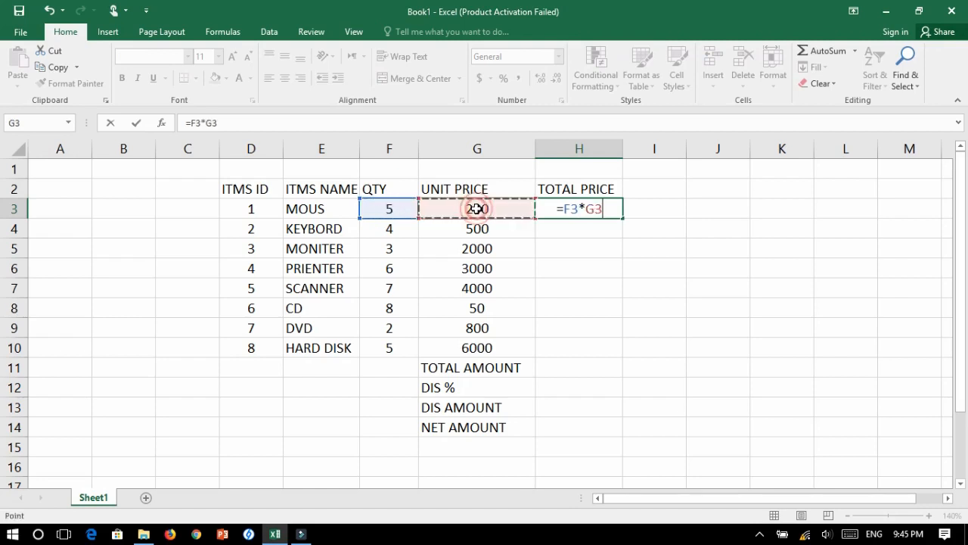
key(Return)
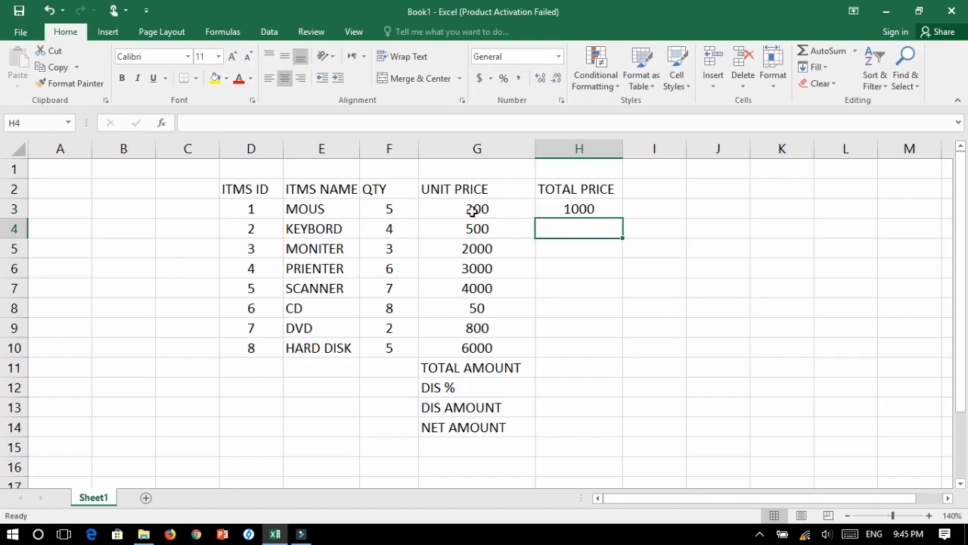
click(599, 210)
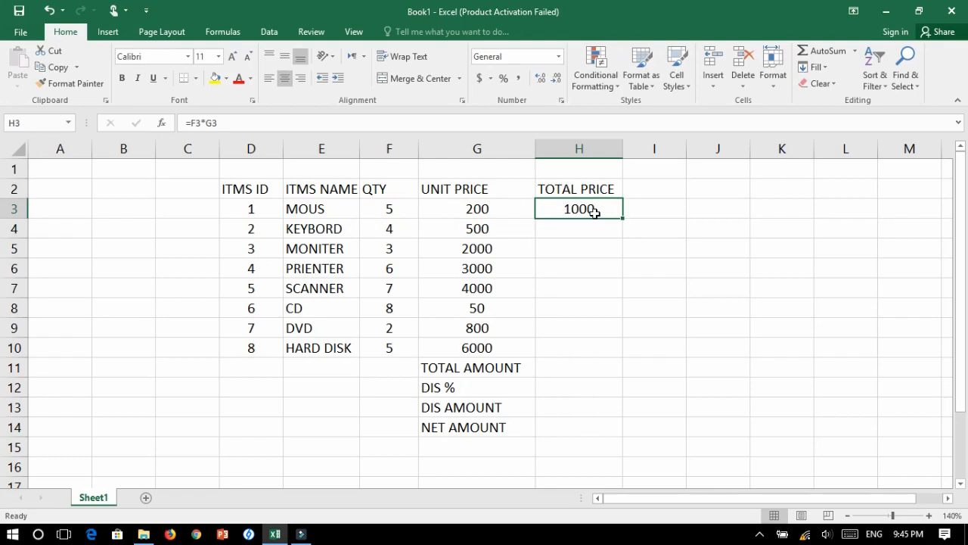
click(638, 256)
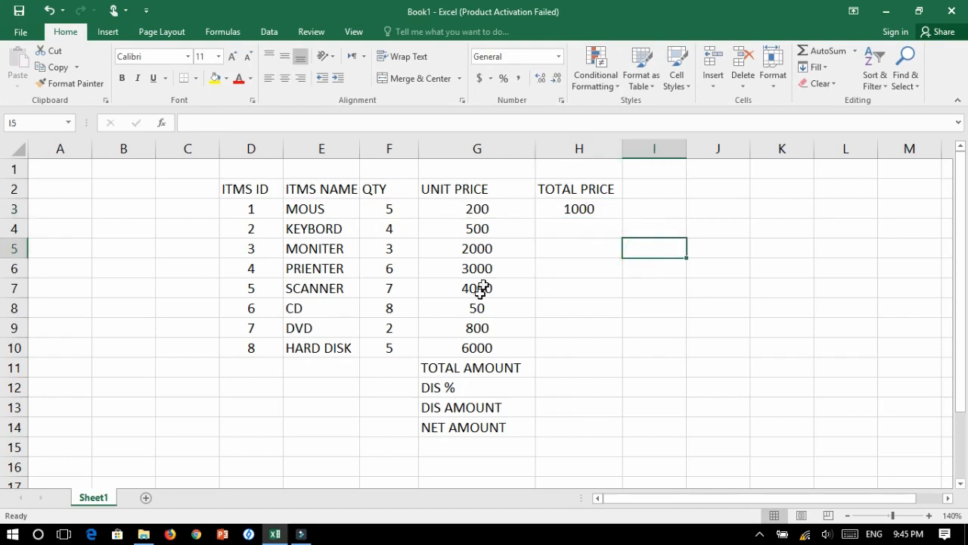
Fill the total price formula from H3 down through H10 for all remaining items.
click(585, 206)
drag(585, 205, 577, 345)
key(ctrl+d)
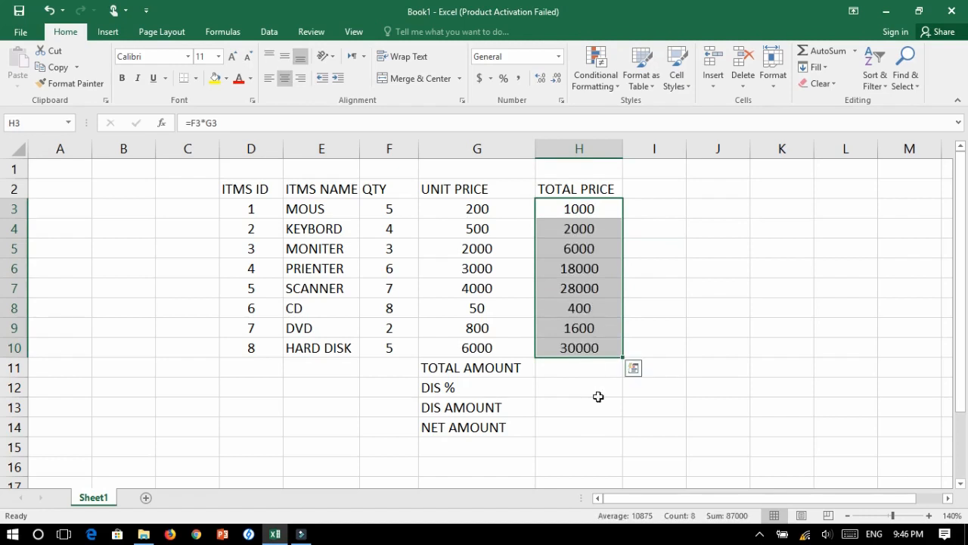
click(657, 268)
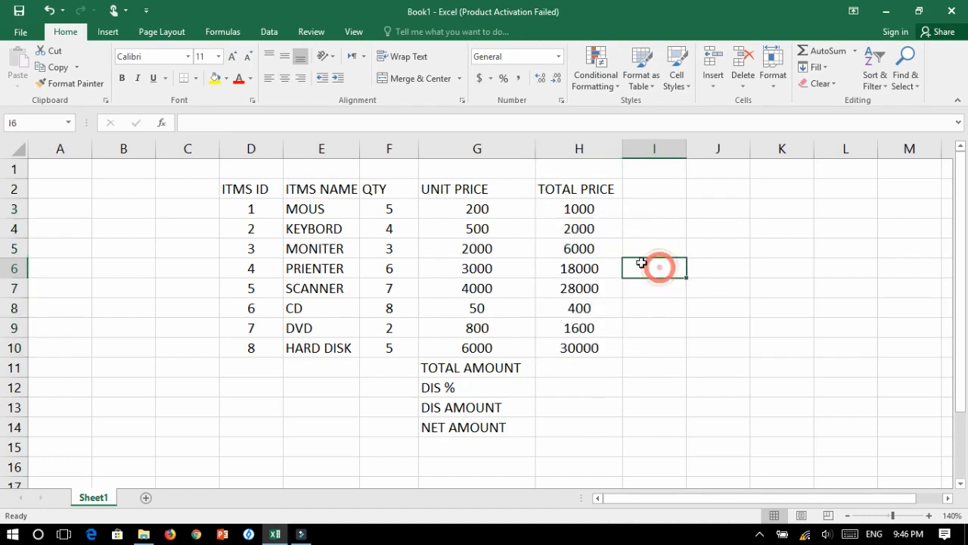
drag(579, 208, 592, 345)
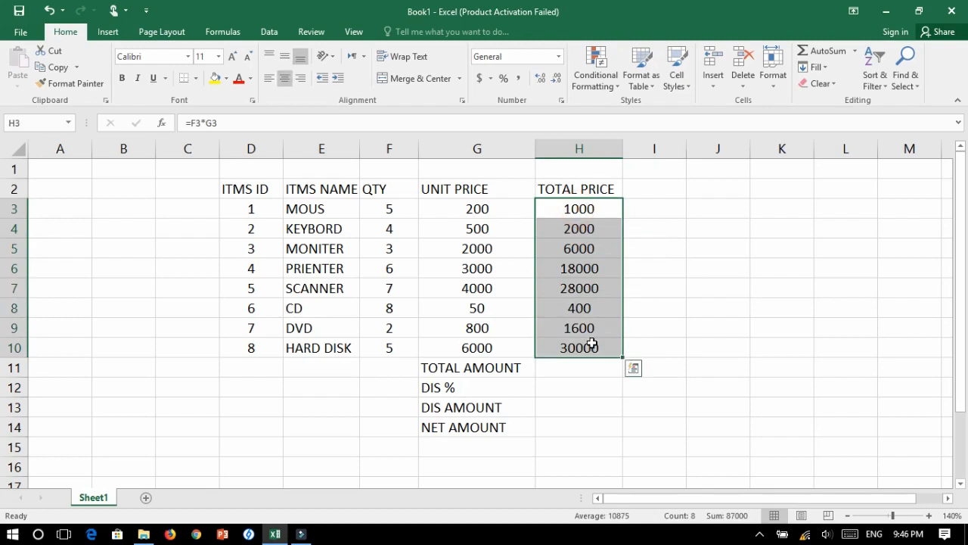
click(587, 206)
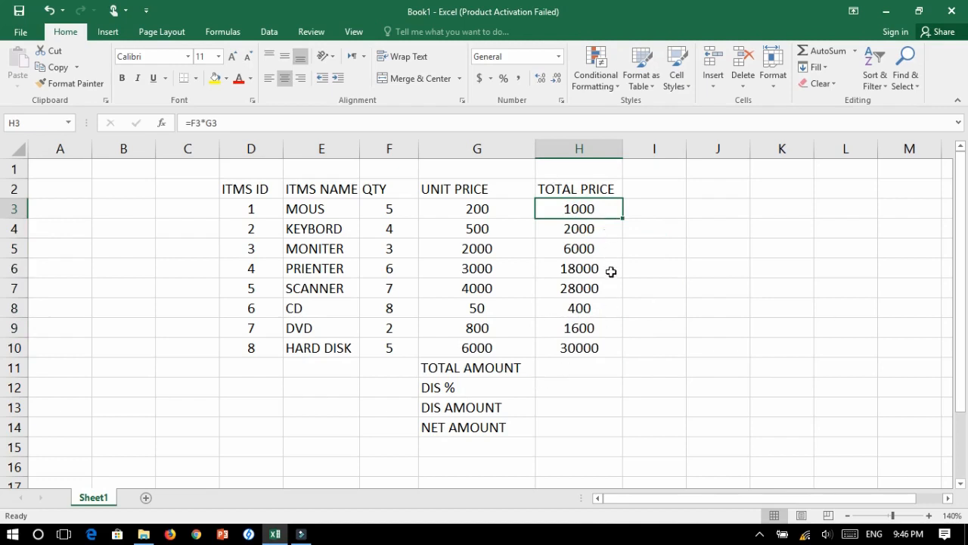
Calculate the TOTAL AMOUNT in H11 with the formula =SUM(H3:H10).
click(590, 368)
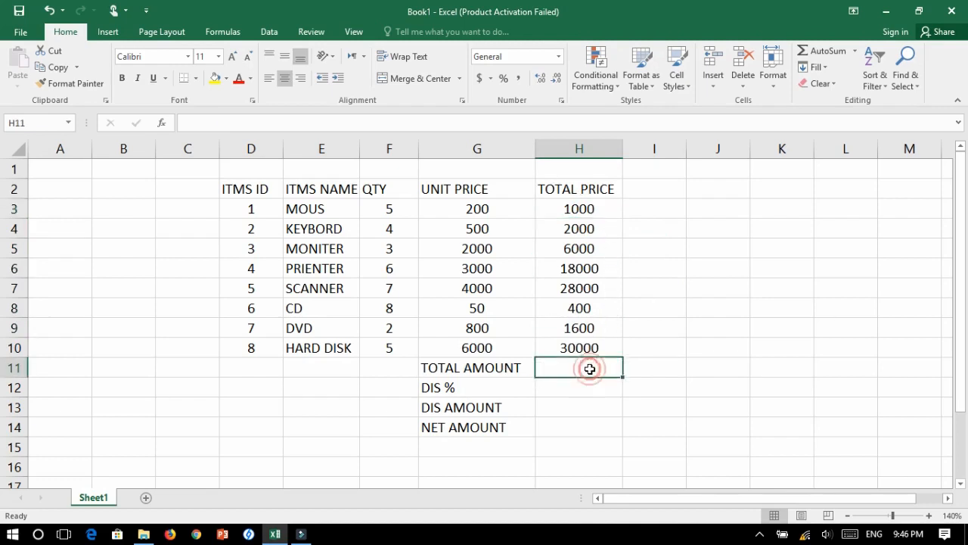
text(=)
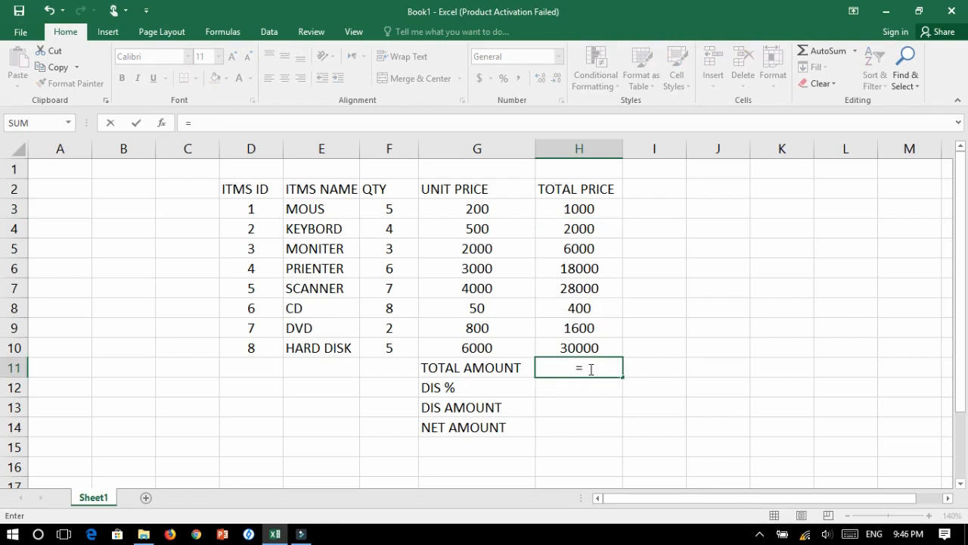
text(sum)
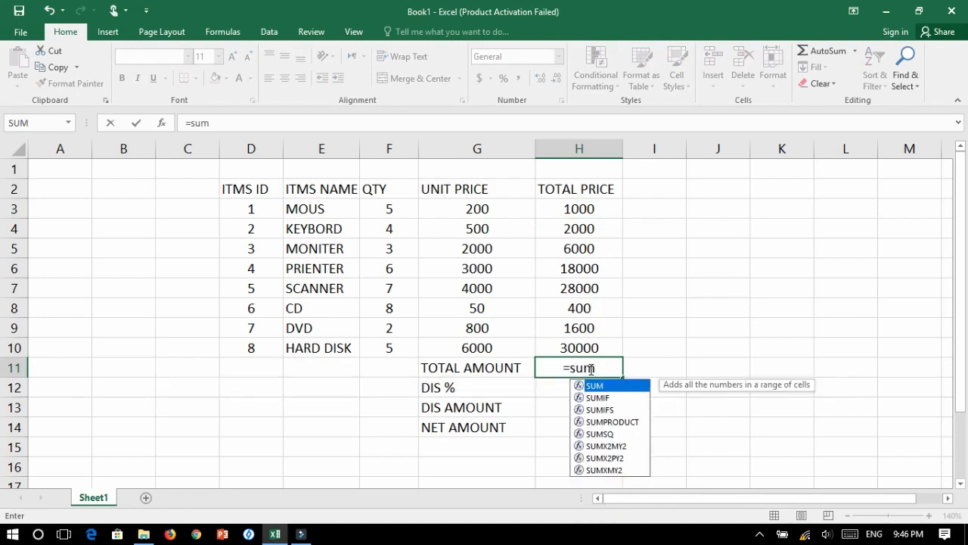
text(()
drag(597, 209, 595, 354)
text())
key(Return)
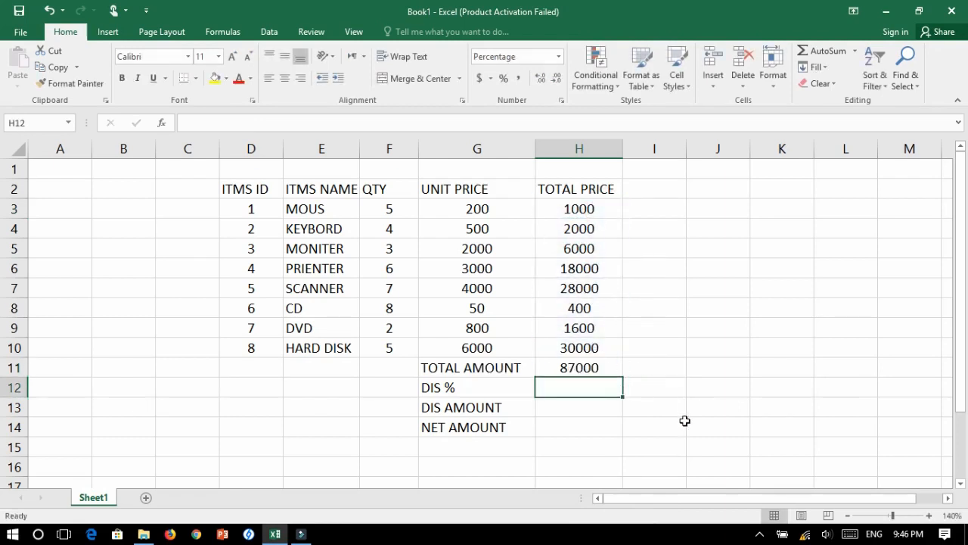
click(598, 370)
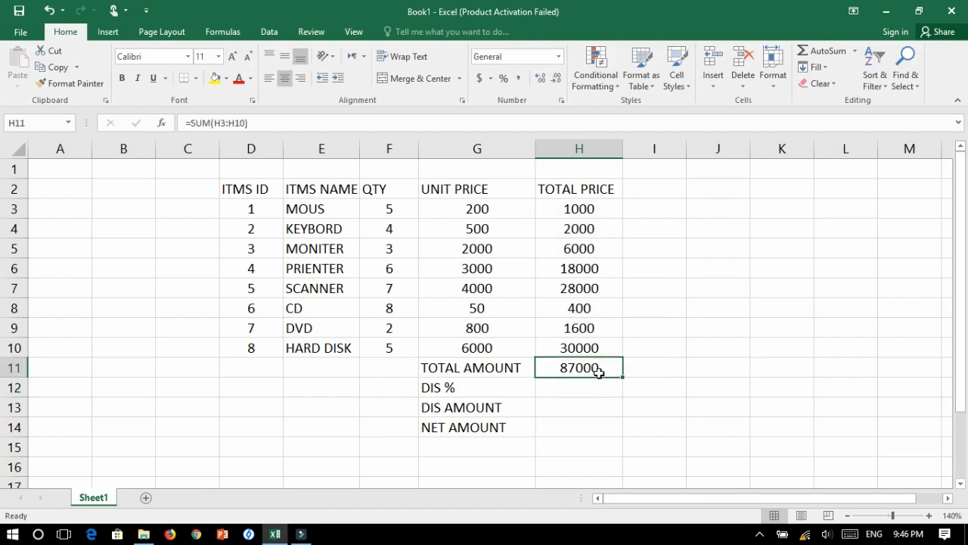
click(606, 370)
click(478, 266)
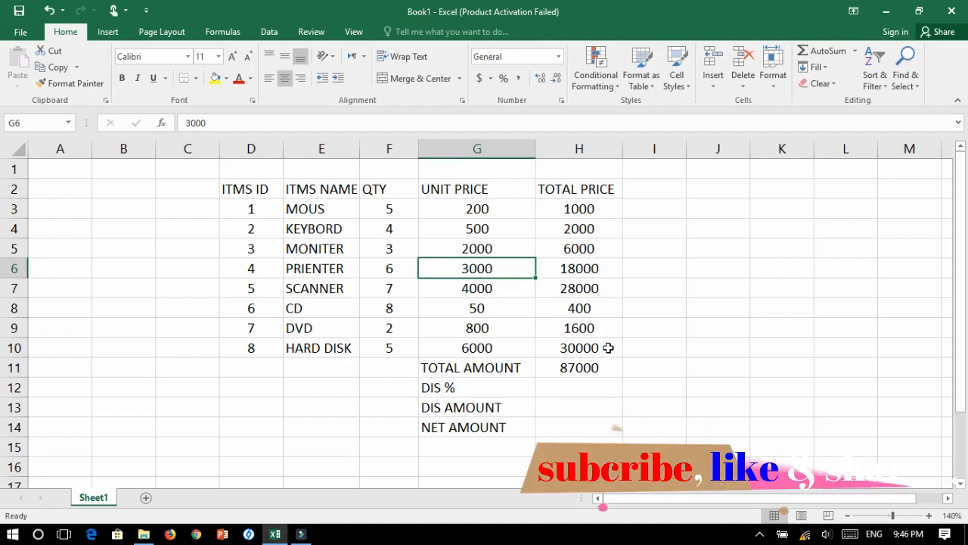
Enter a discount rate of 8% in H12, beside DIS %.
click(573, 392)
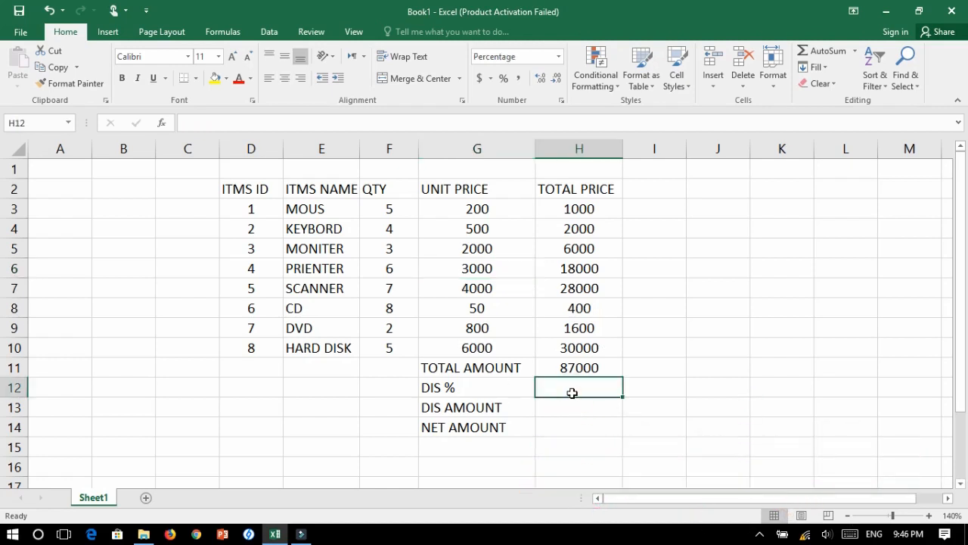
text(8)
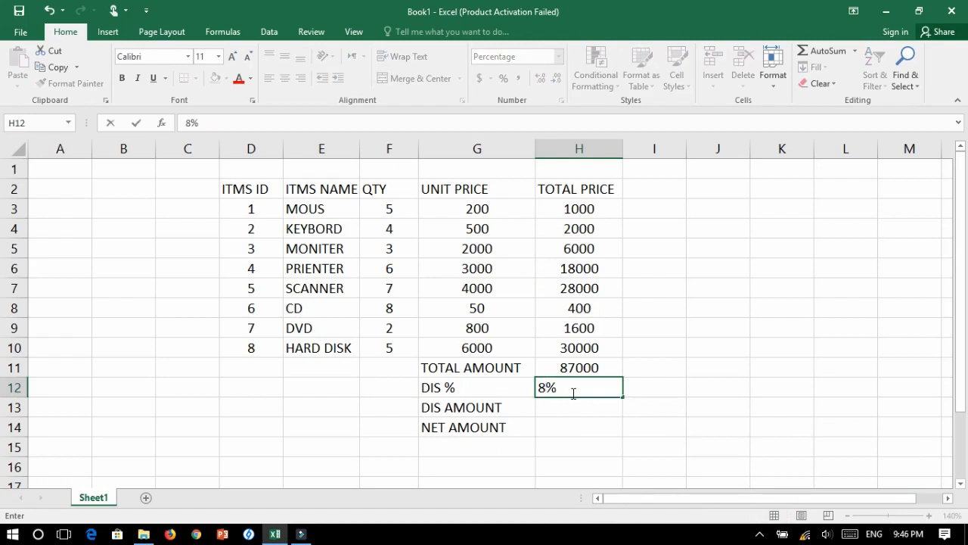
click(579, 406)
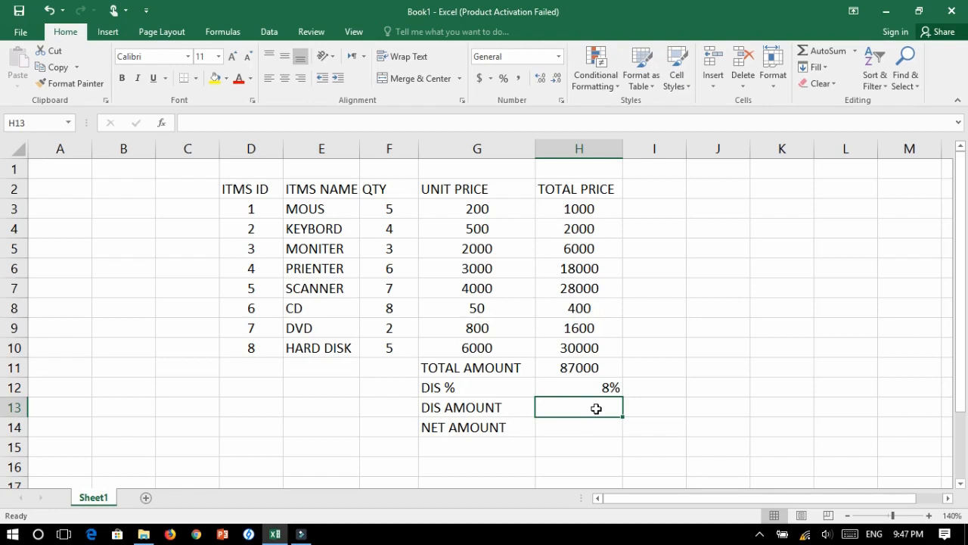
Calculate the DIS AMOUNT in H13 by multiplying total amount and discount rate with =H11*H12.
text(=)
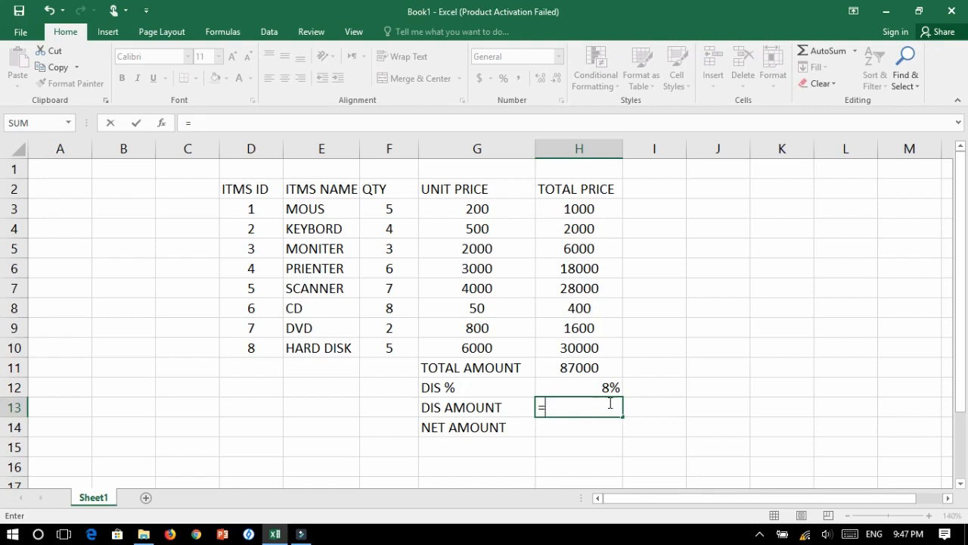
click(588, 371)
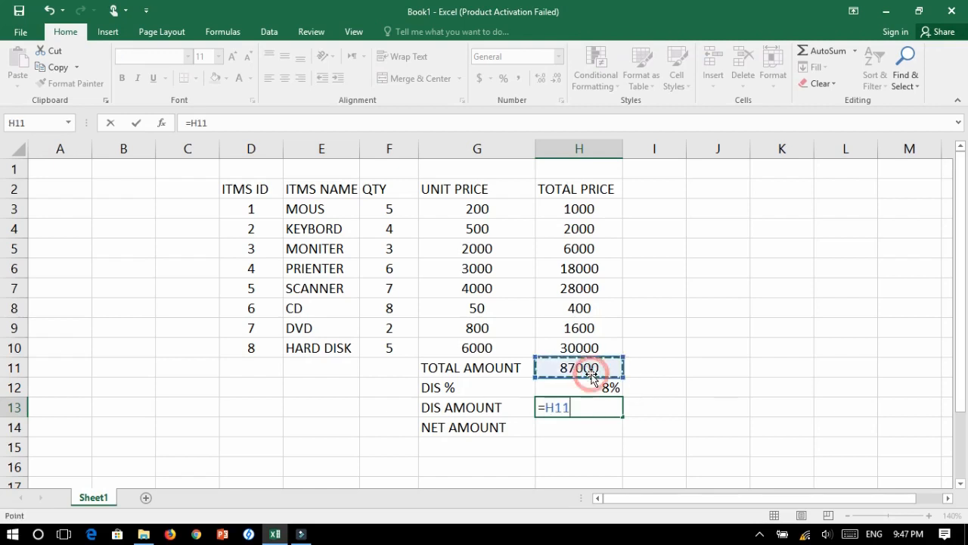
text(*)
click(599, 387)
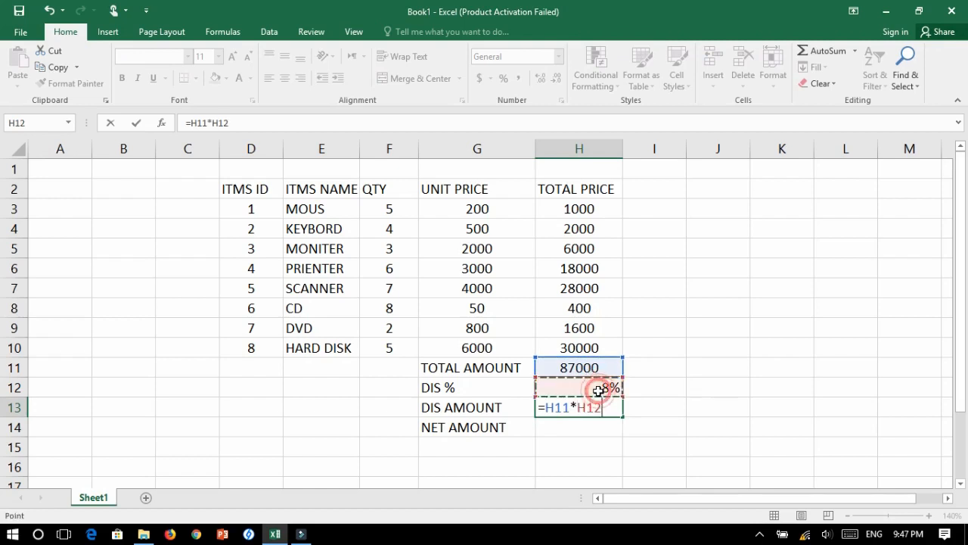
key(Return)
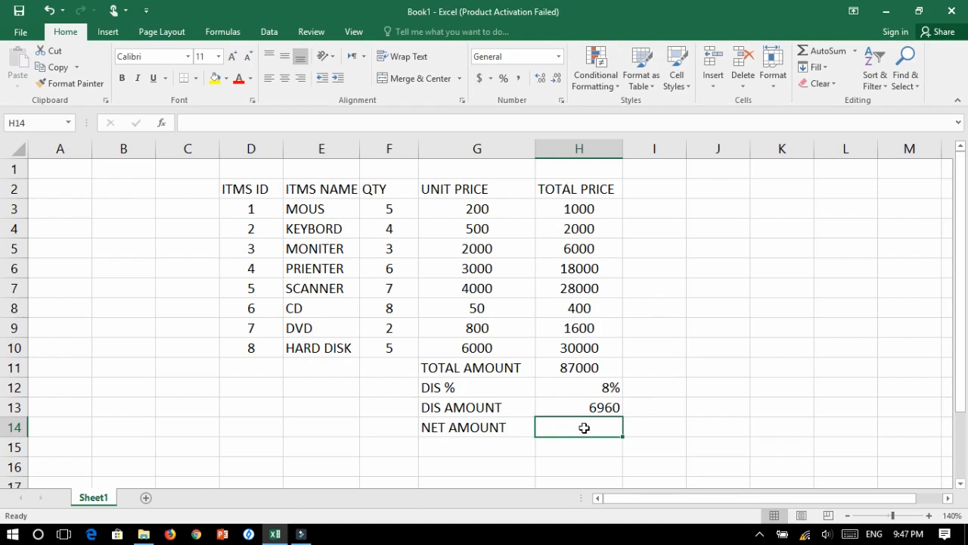
Calculate the NET AMOUNT in H14 by subtracting the discount from the total amount with =H11-H13.
text(=)
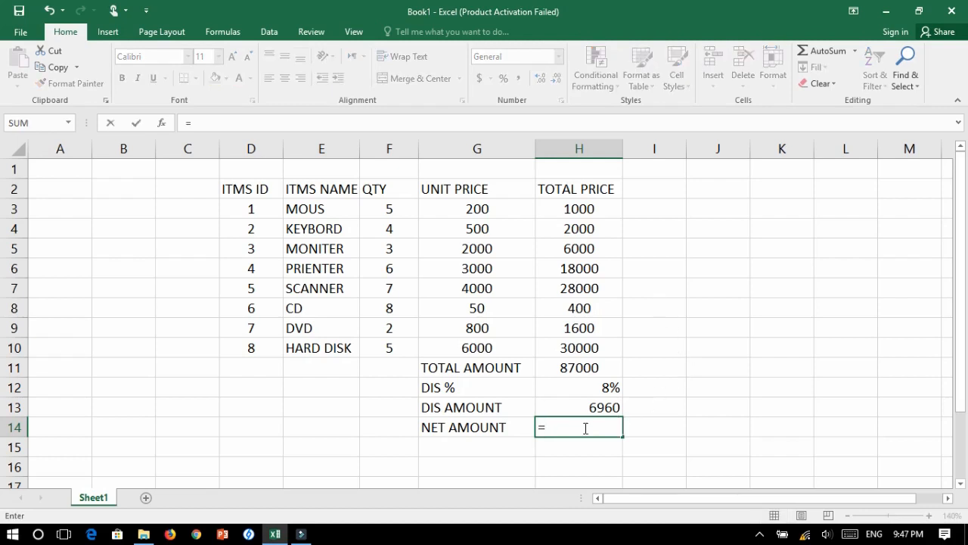
click(584, 368)
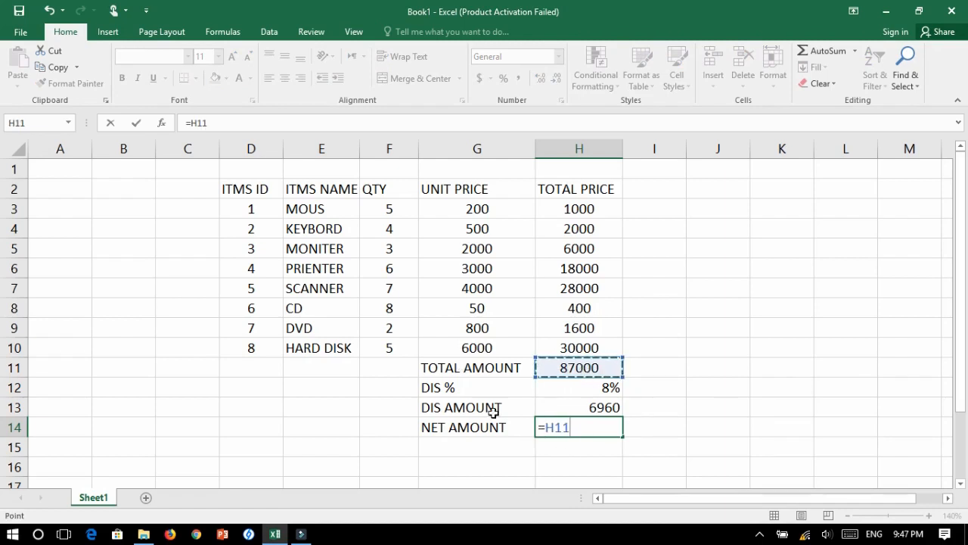
text(-)
click(582, 406)
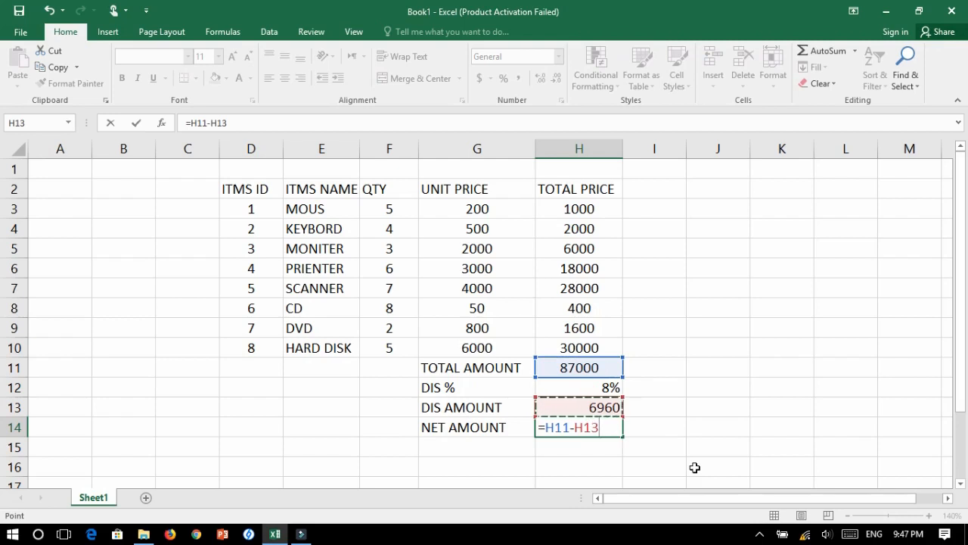
key(Return)
key(Return)
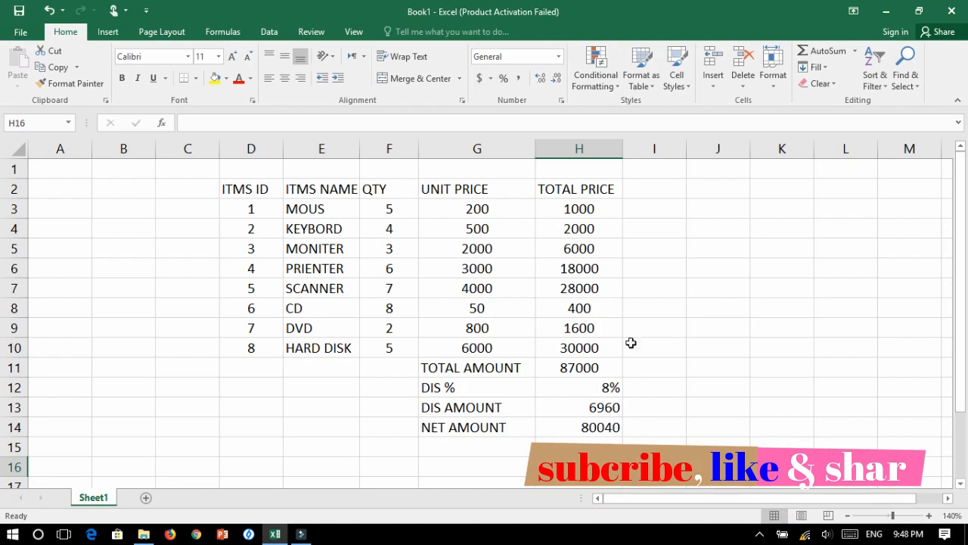
click(762, 538)
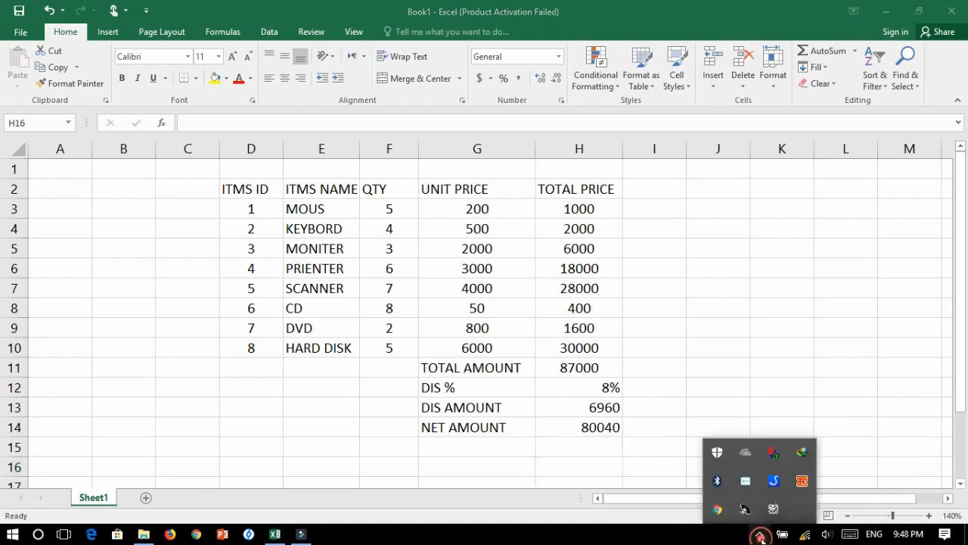